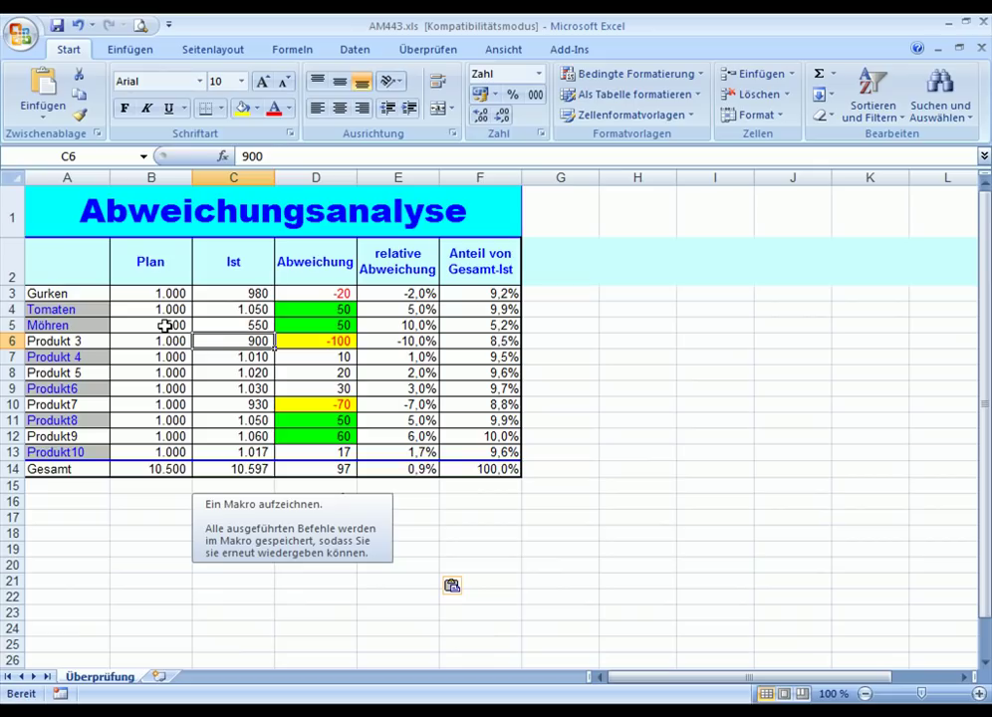
- Start a new macro recording from the Makros menu on the Ansicht tab
{"action": "left_click", "coordinate": [504, 52]}
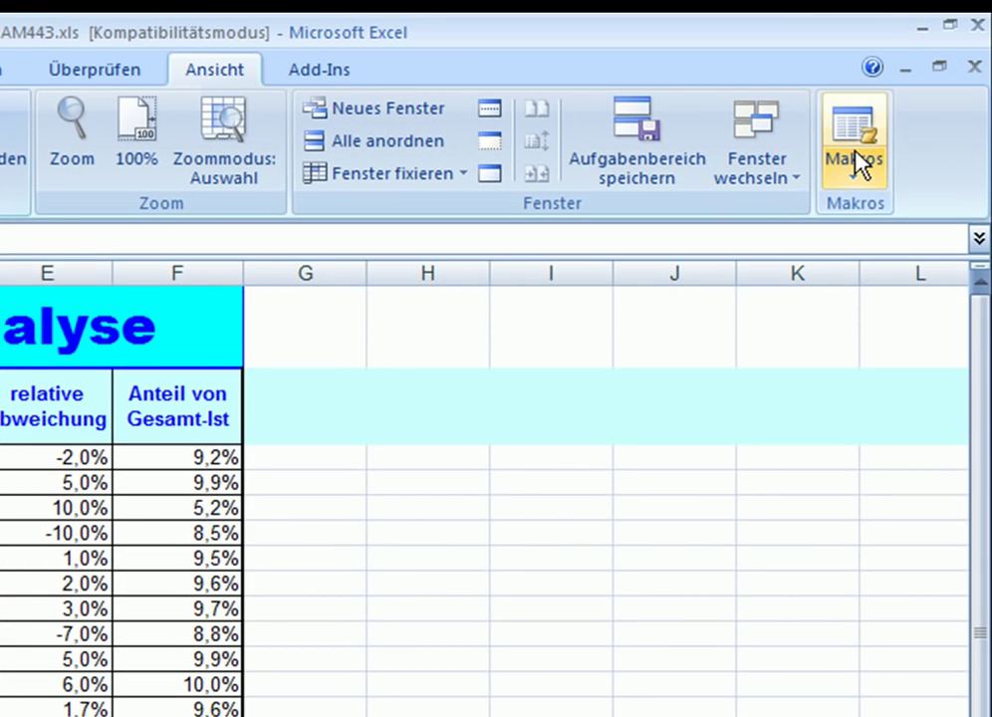
{"action": "left_click", "coordinate": [859, 175]}
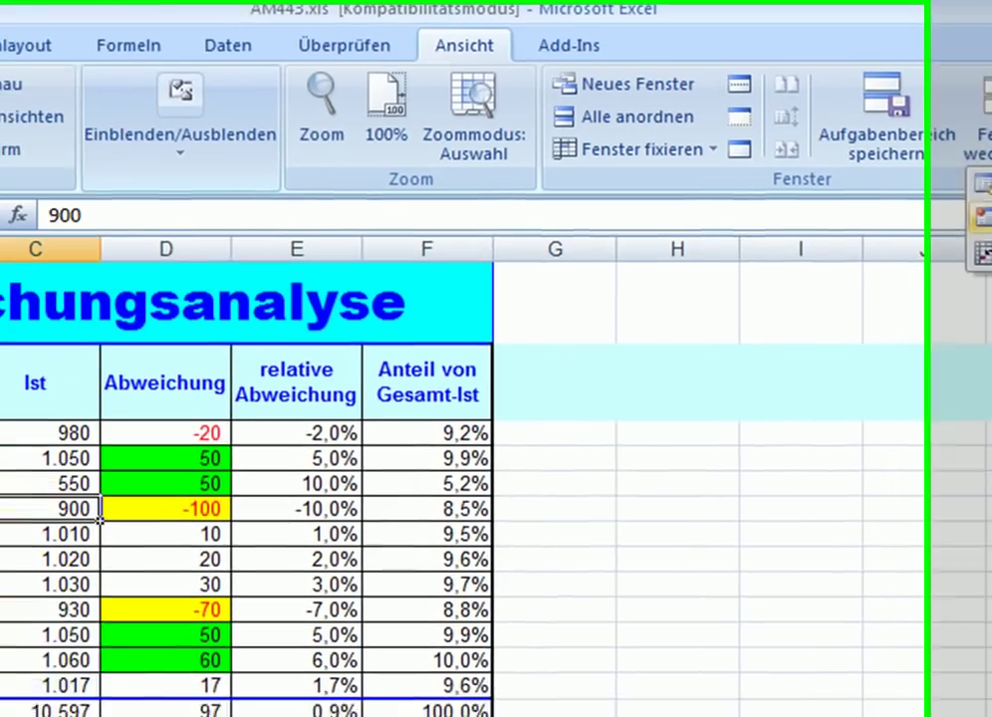
{"action": "key", "text": "Return"}
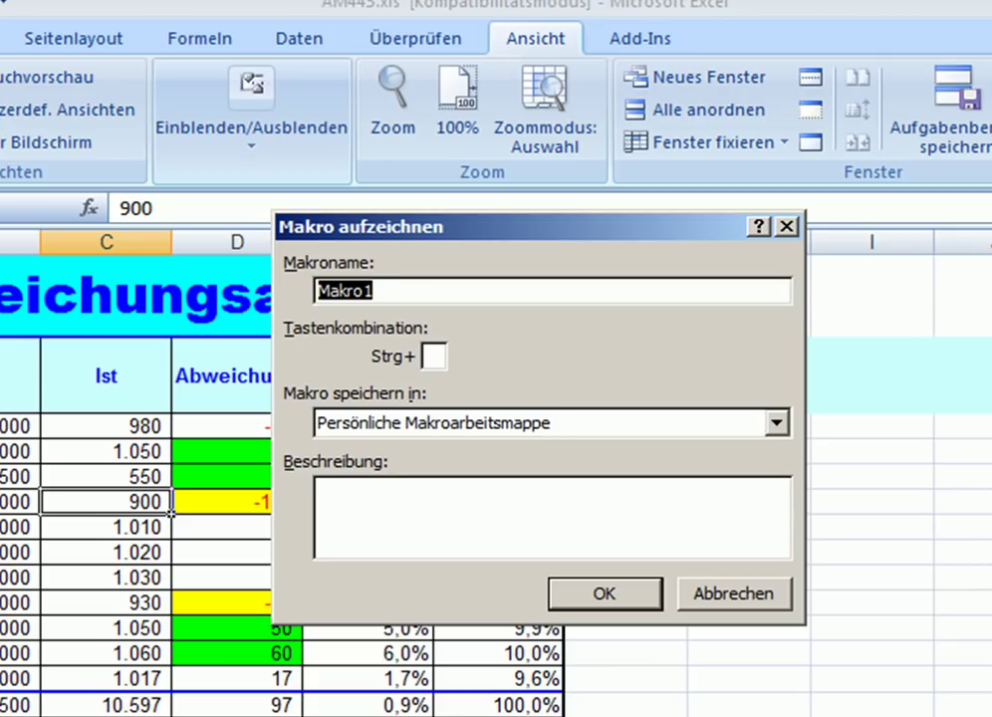
- Name the macro MeineSeitenränder in Persönliche Makroarbeitsmappe, describe it '2 cm oben und unten', and record
{"action": "type", "text": "MeineSeiten"}
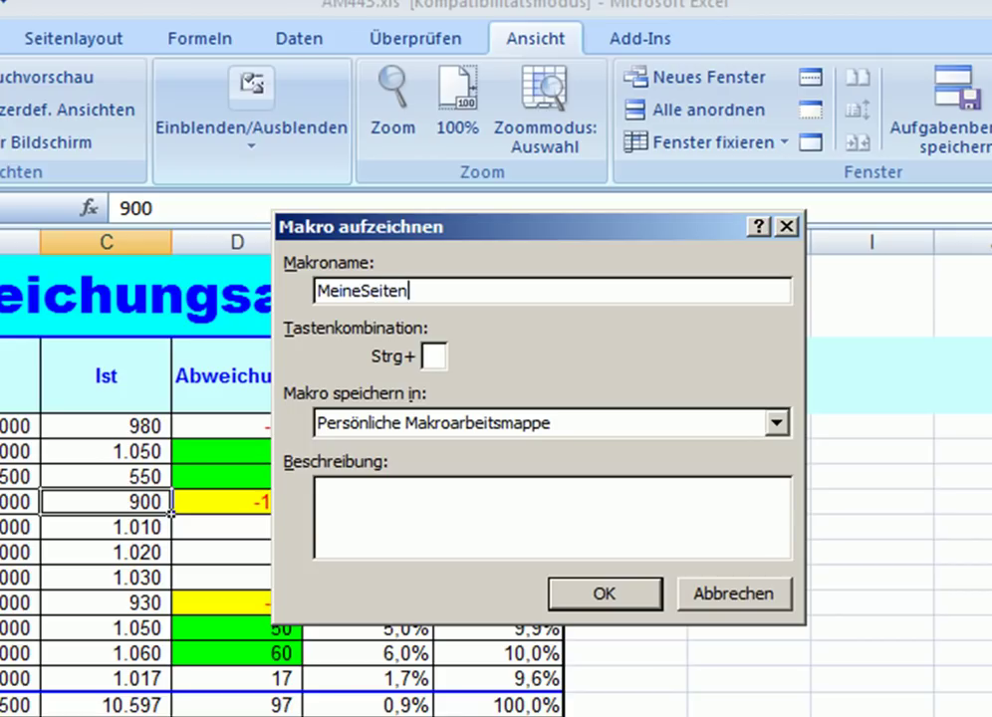
{"action": "type", "text": "ränder"}
{"action": "left_click", "coordinate": [570, 435]}
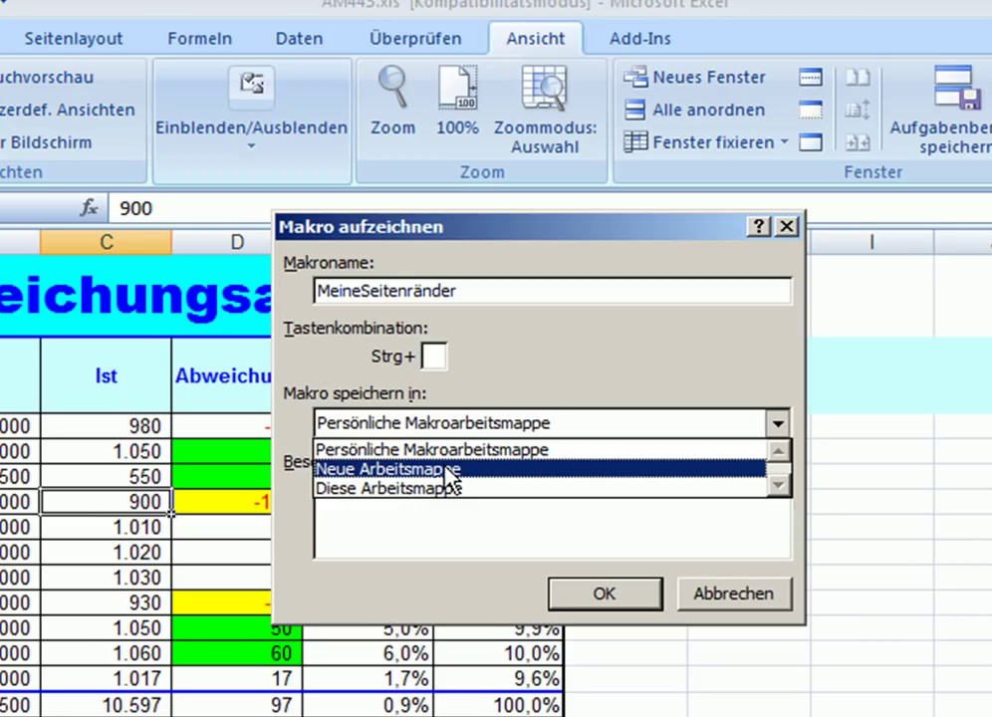
{"action": "left_click", "coordinate": [465, 448]}
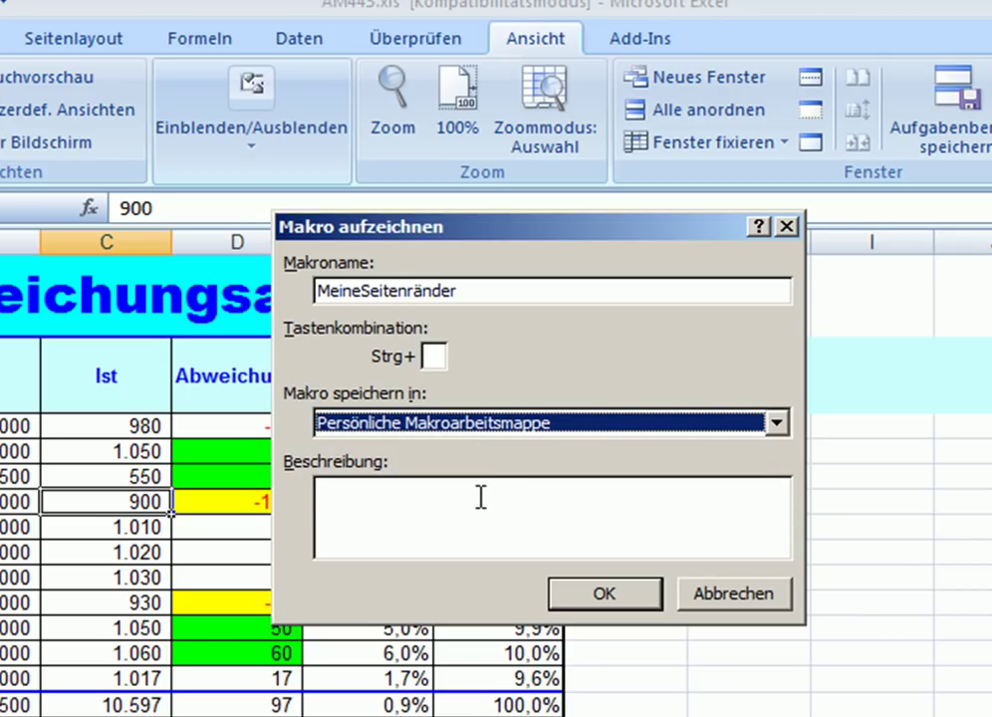
{"action": "left_click", "coordinate": [398, 498]}
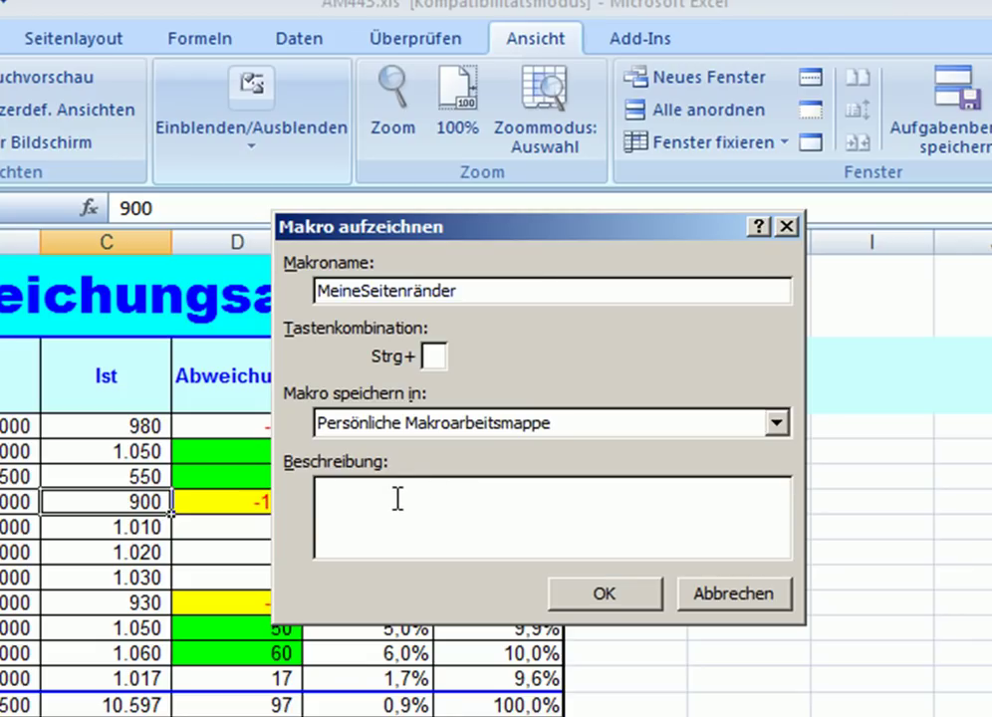
{"action": "type", "text": "2 cm "}
{"action": "type", "text": "oben und unten"}
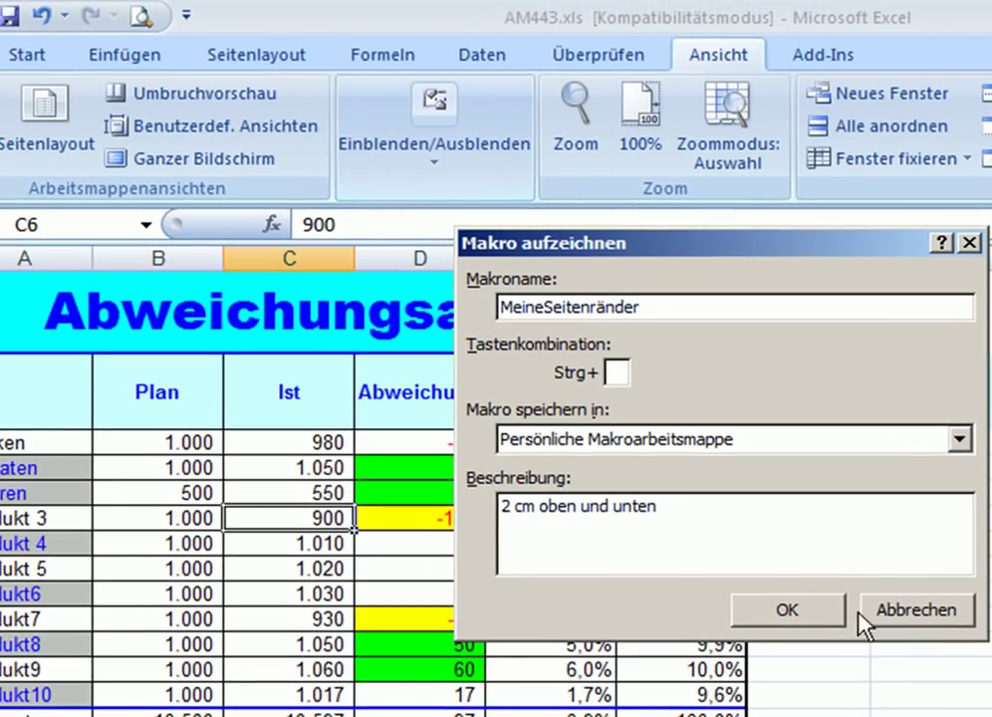
{"action": "left_click", "coordinate": [797, 613]}
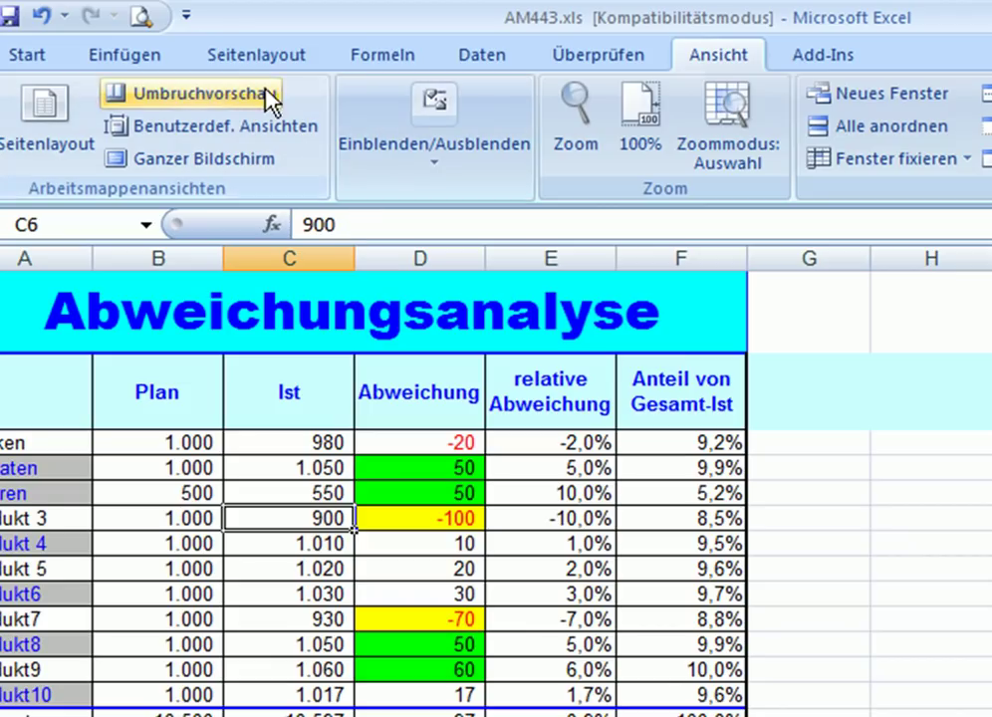
- Open Benutzerdefinierte Seitenränder and set the top and bottom margins to 2 cm
{"action": "left_click", "coordinate": [261, 59]}
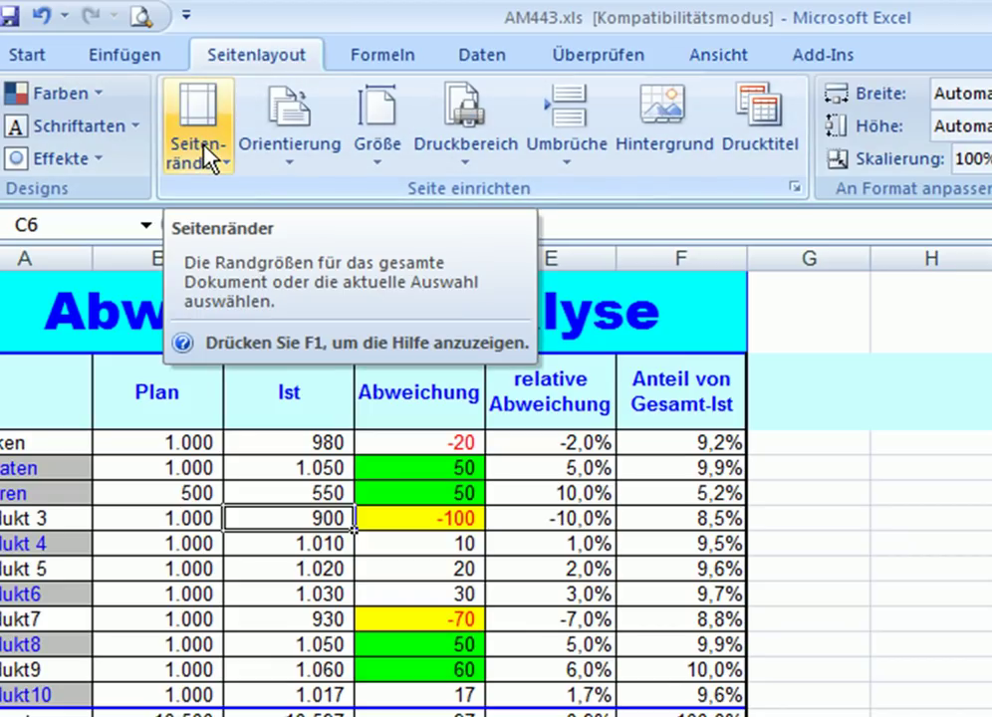
{"action": "left_click", "coordinate": [204, 145]}
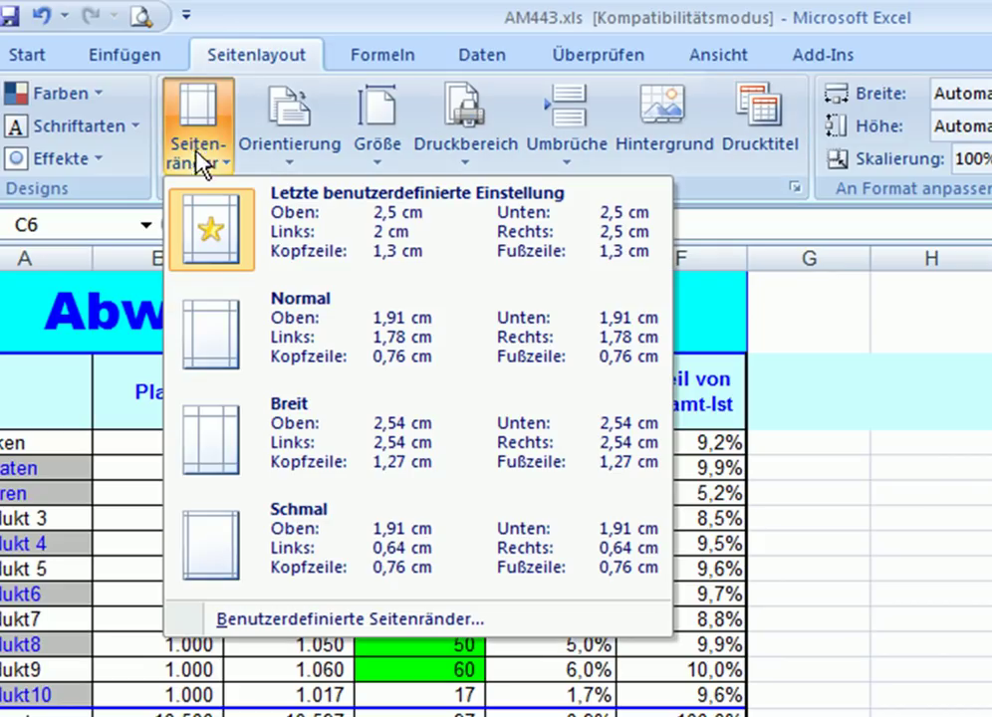
{"action": "left_click", "coordinate": [312, 621]}
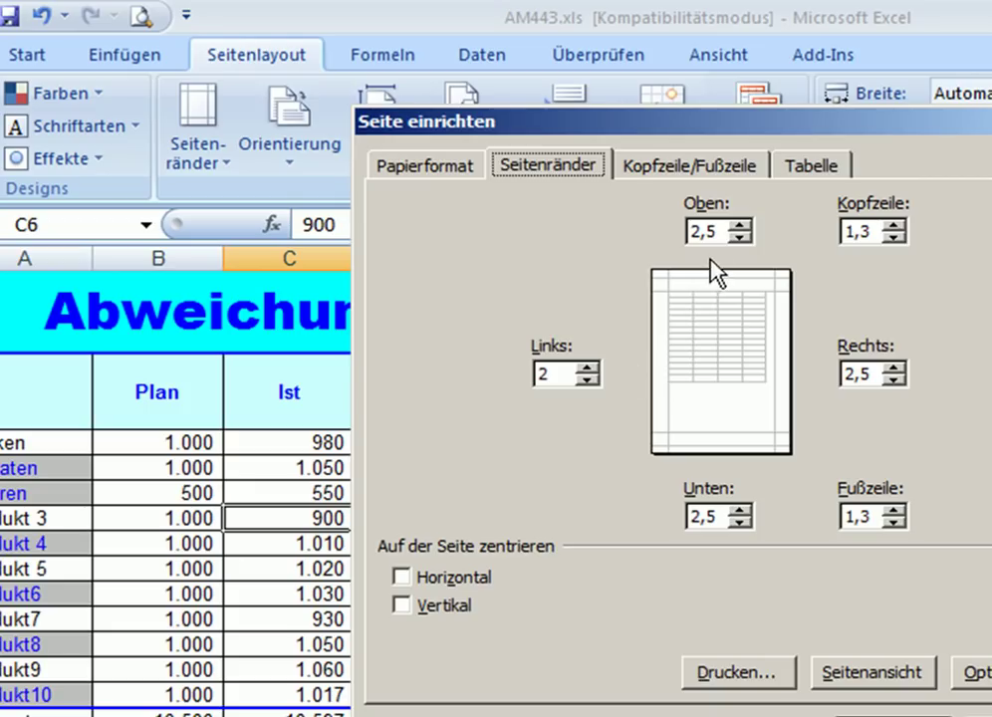
{"action": "double_click", "coordinate": [706, 232]}
{"action": "type", "text": "2"}
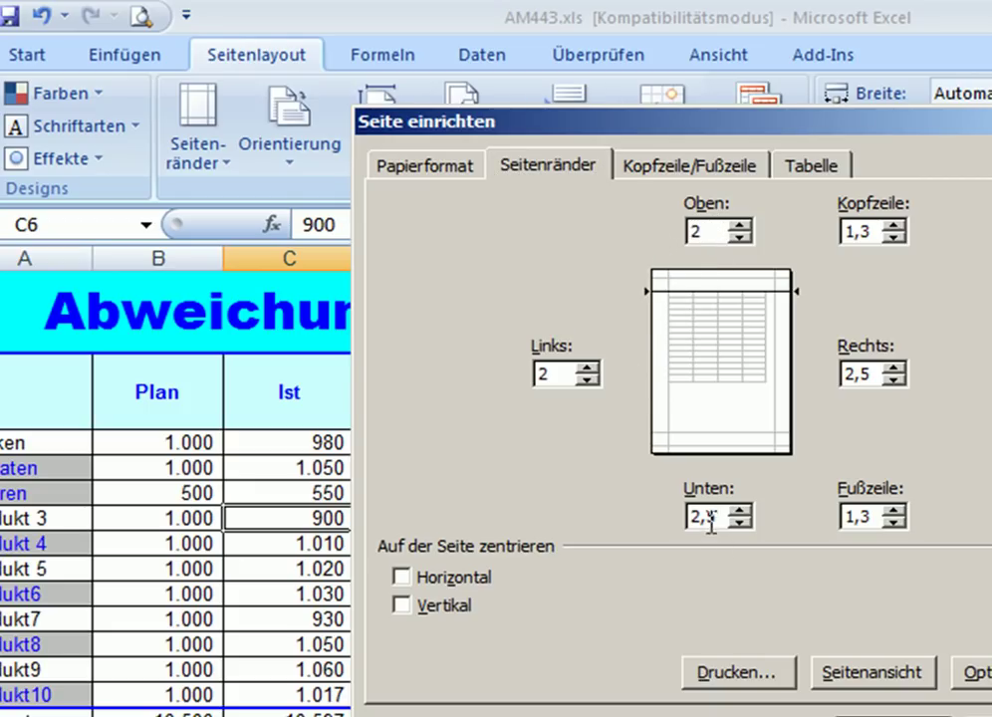
{"action": "double_click", "coordinate": [713, 514]}
{"action": "type", "text": "2"}
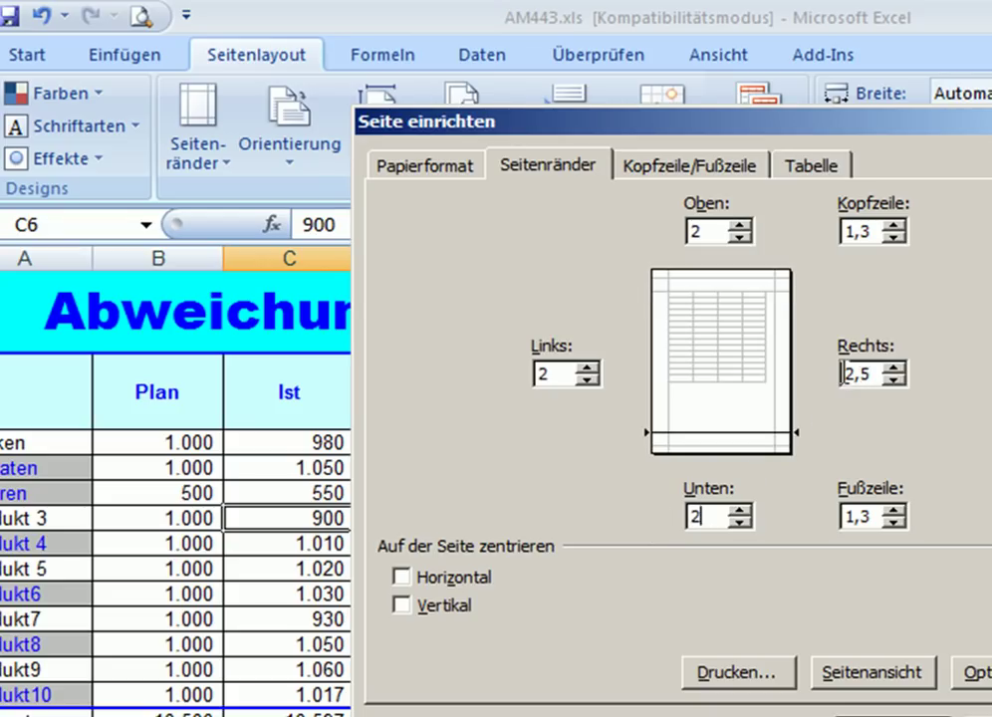
- Set the right margin, header and footer to 1 cm and apply the margins
{"action": "double_click", "coordinate": [866, 371]}
{"action": "type", "text": "1"}
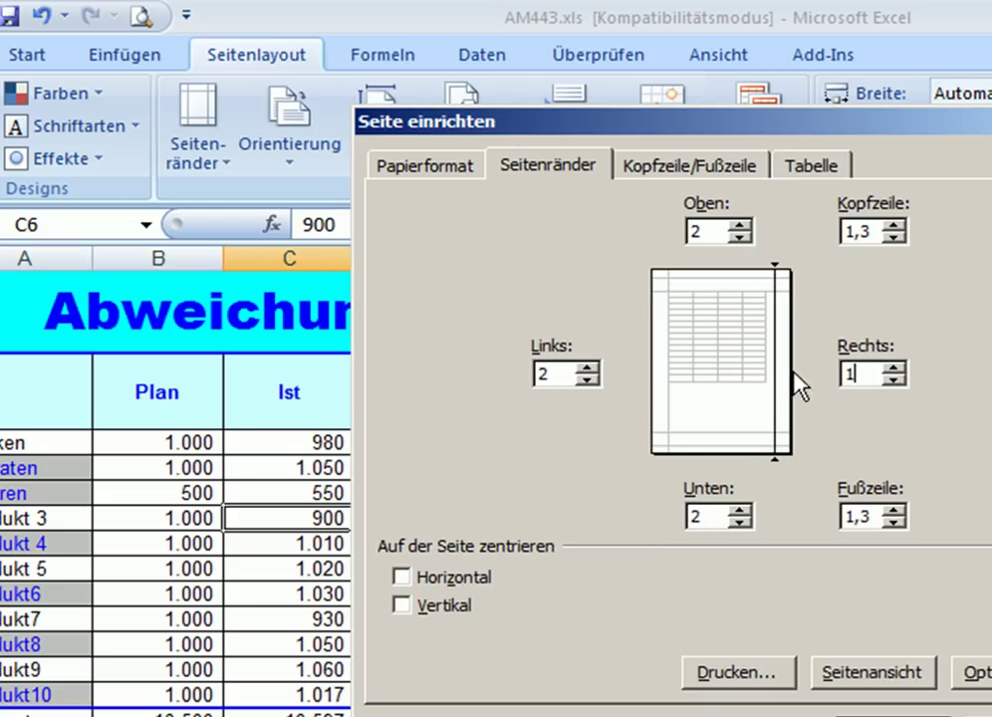
{"action": "double_click", "coordinate": [869, 231]}
{"action": "type", "text": "1"}
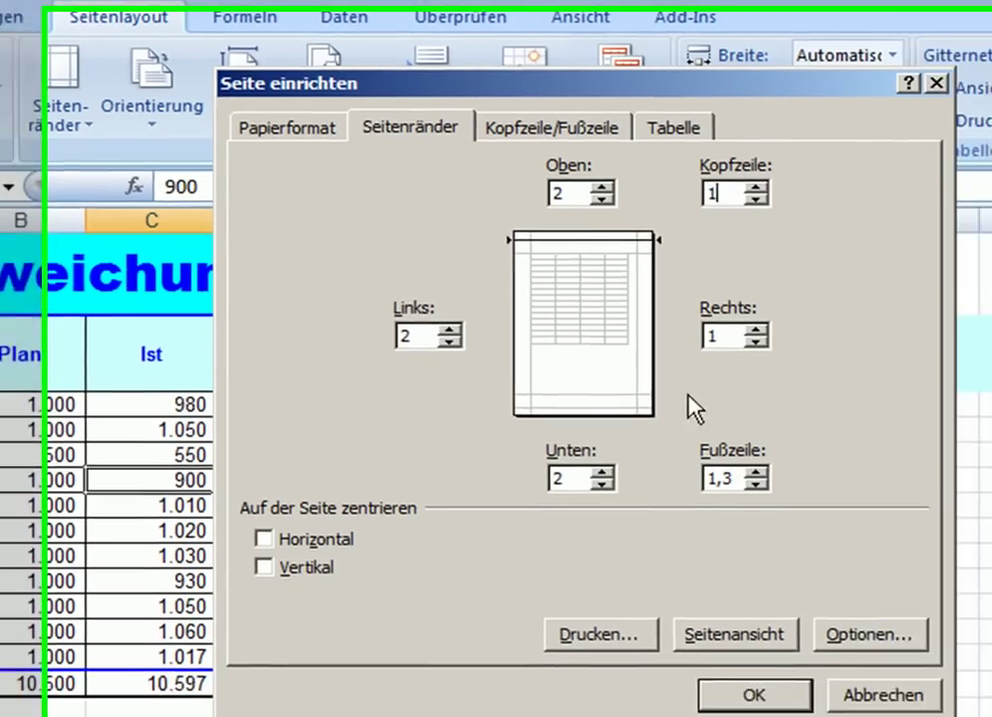
{"action": "double_click", "coordinate": [682, 468]}
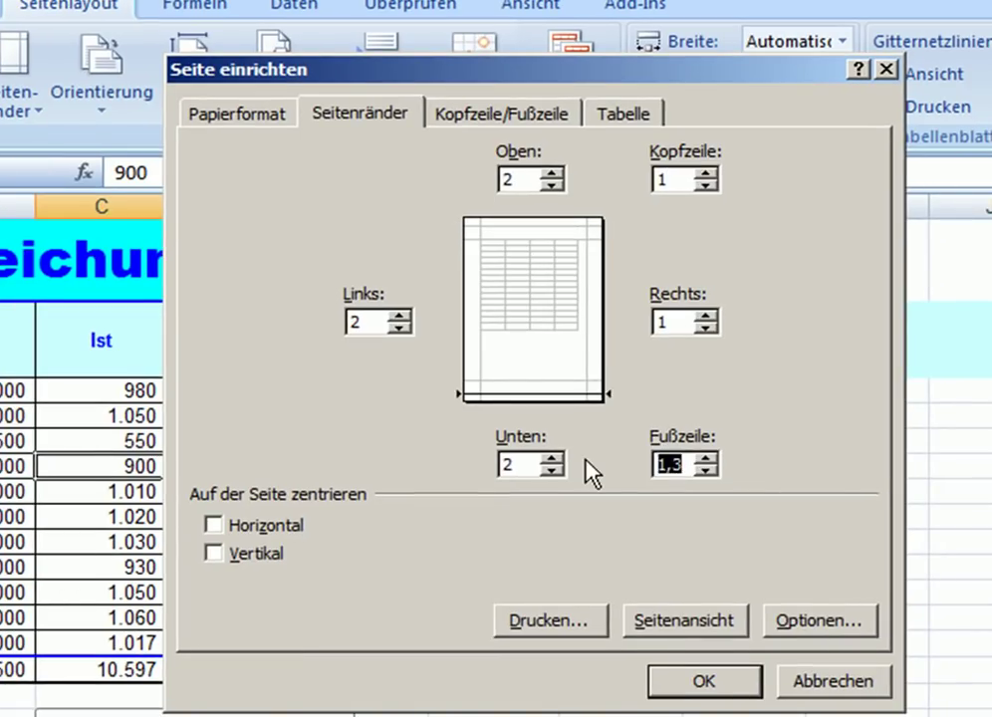
{"action": "type", "text": "1"}
{"action": "left_click", "coordinate": [699, 683]}
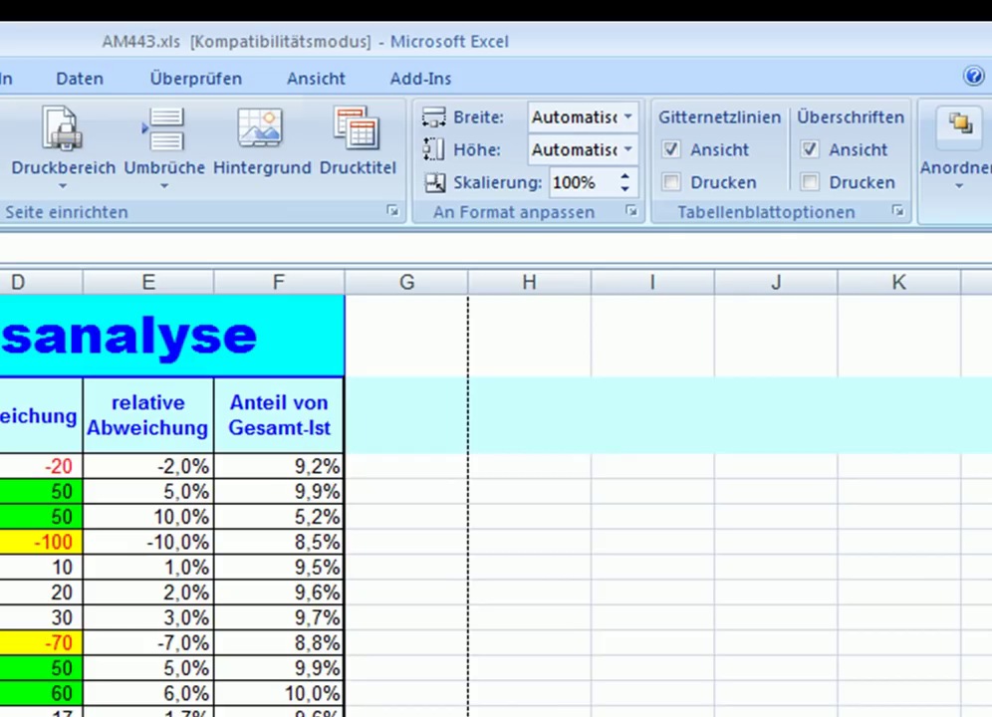
- Choose Aufzeichnung beenden from the Makros menu on the Ansicht tab
{"action": "left_click", "coordinate": [295, 88]}
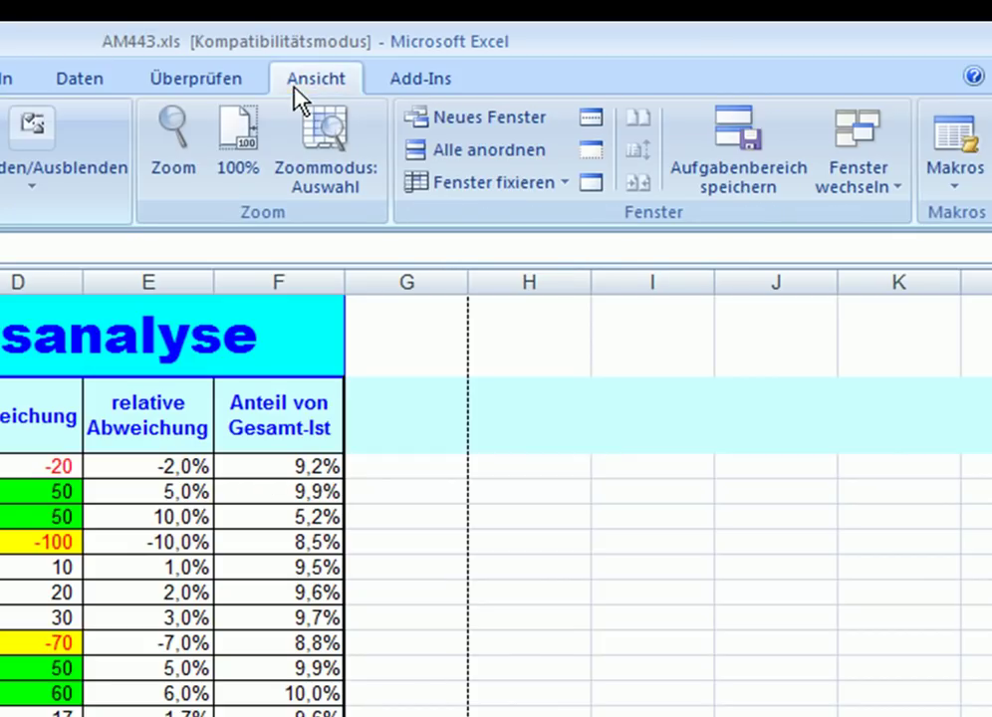
{"action": "left_click", "coordinate": [969, 194]}
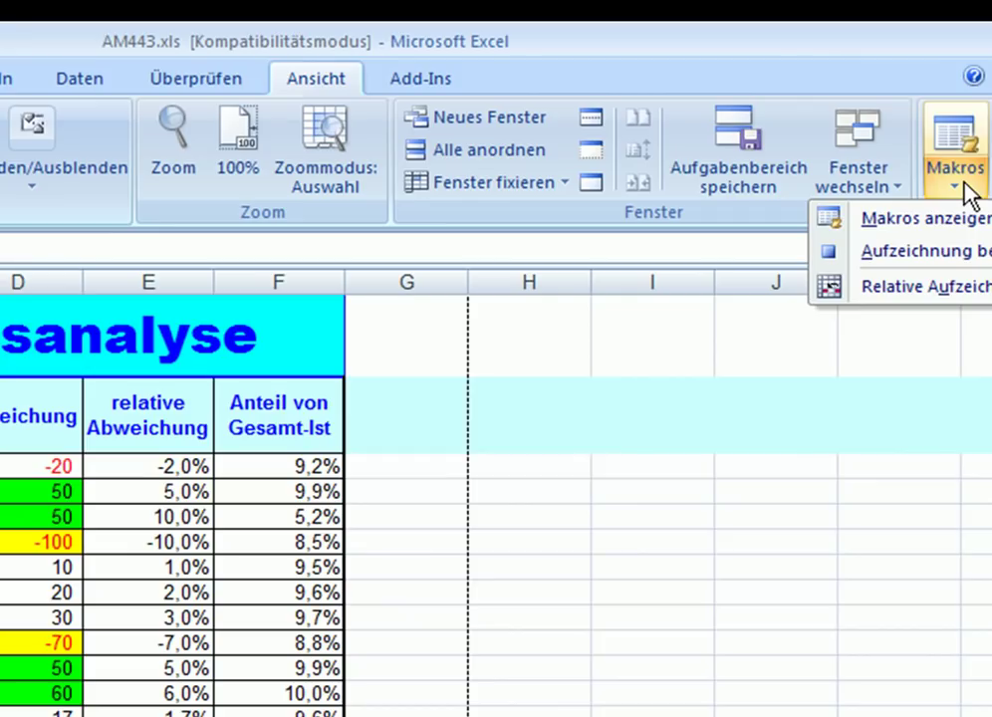
{"action": "left_click", "coordinate": [949, 252]}
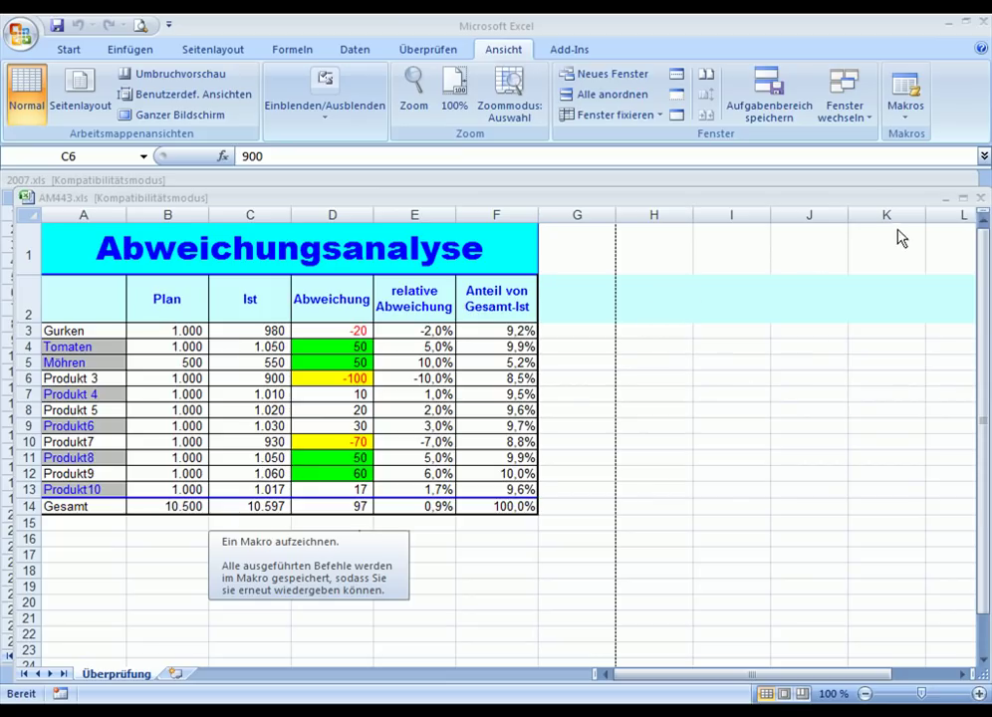
- Close AM443.xls without saving, maximize 2007.xls and switch it to page layout view
{"action": "left_click", "coordinate": [981, 205]}
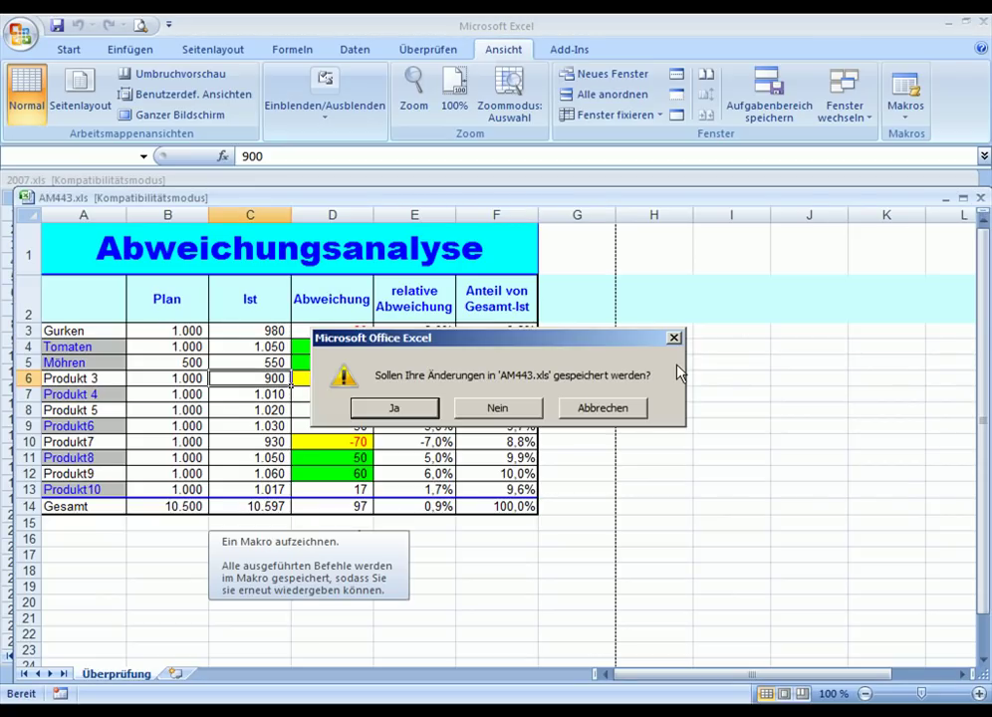
{"action": "left_click", "coordinate": [500, 408]}
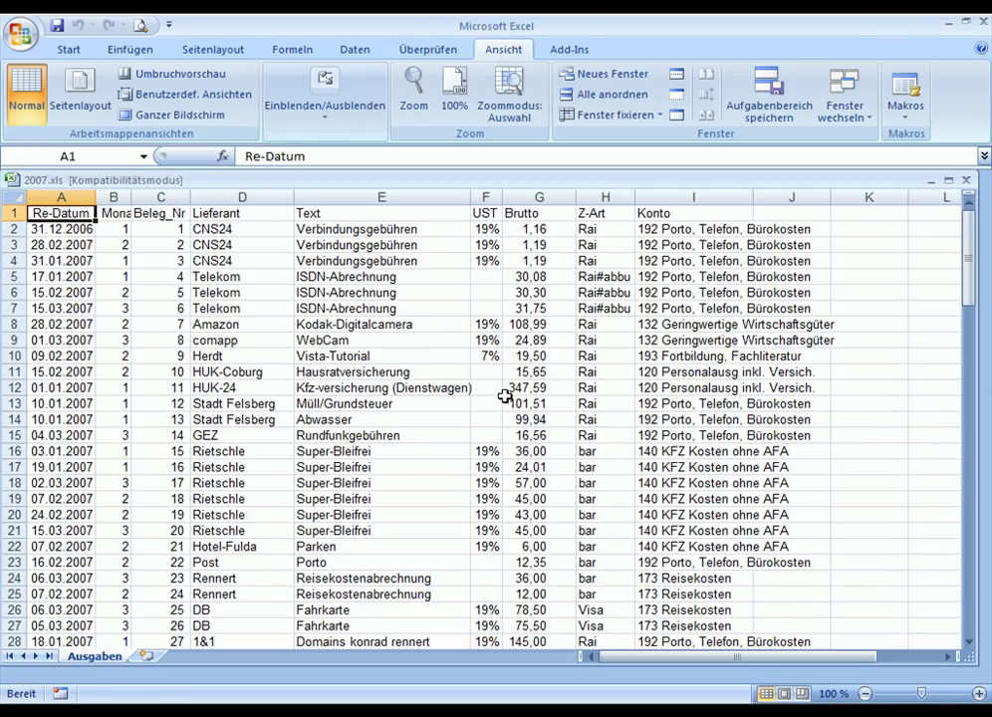
{"action": "double_click", "coordinate": [476, 183]}
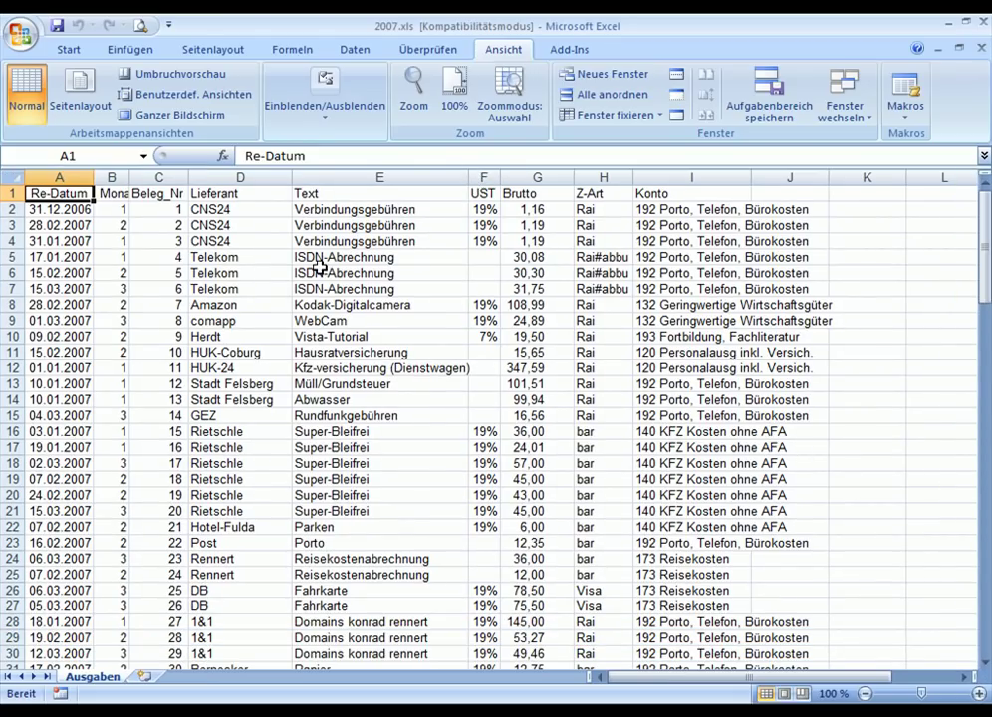
{"action": "left_click", "coordinate": [76, 92]}
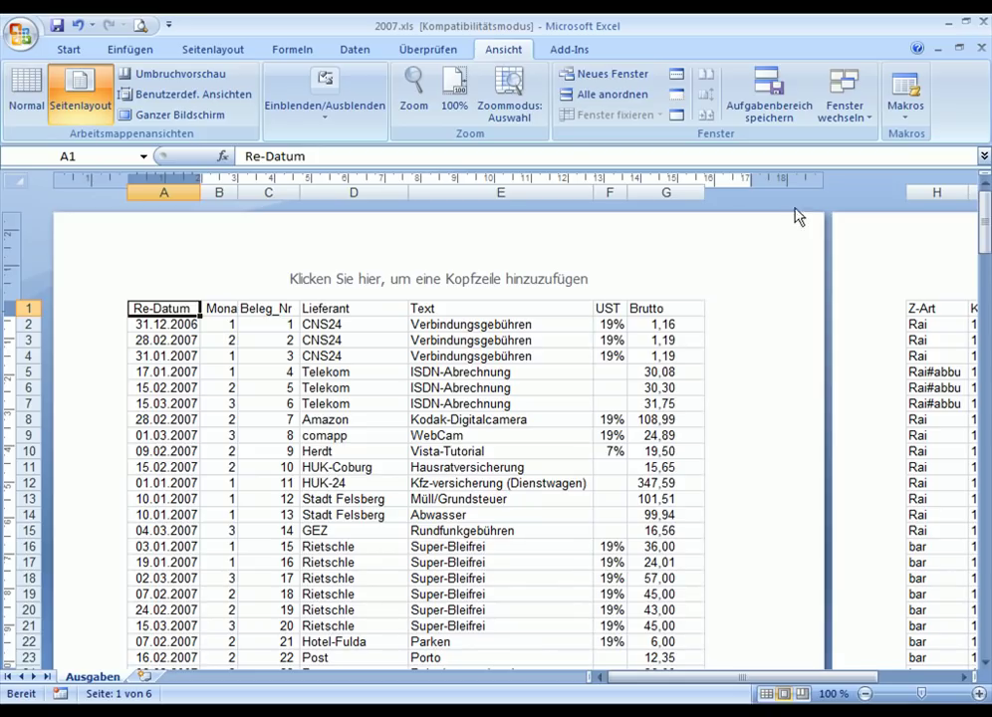
- Run PERSONAL.XLSB!MeineSeitenränder on 2007.xls from the Makros anzeigen list
{"action": "left_click", "coordinate": [907, 125]}
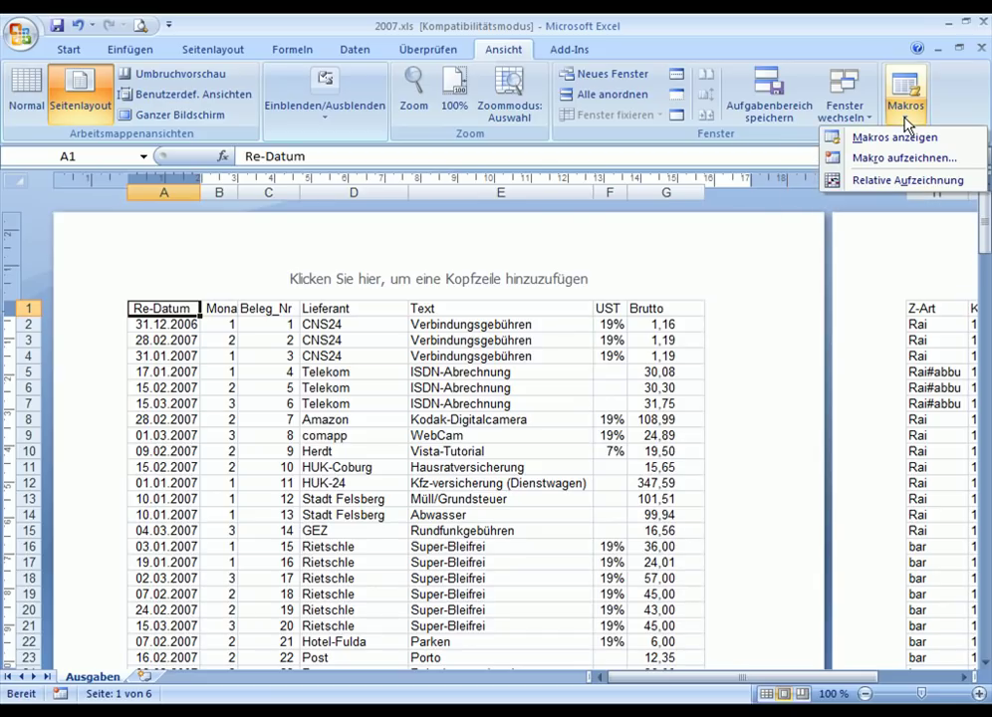
{"action": "left_click", "coordinate": [907, 139]}
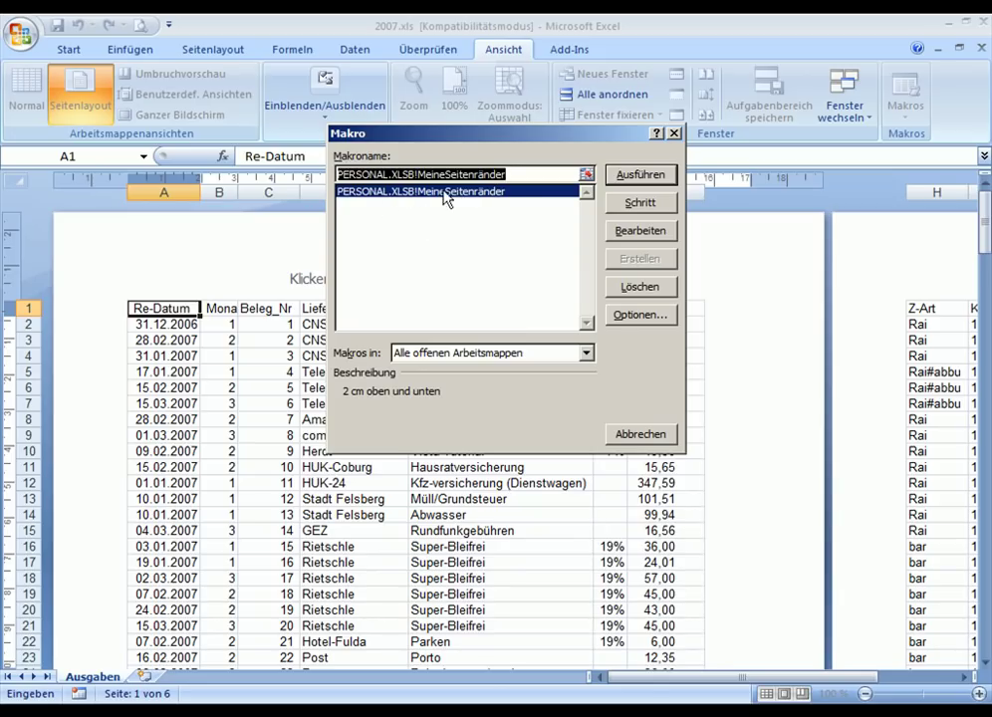
{"action": "left_click", "coordinate": [659, 177]}
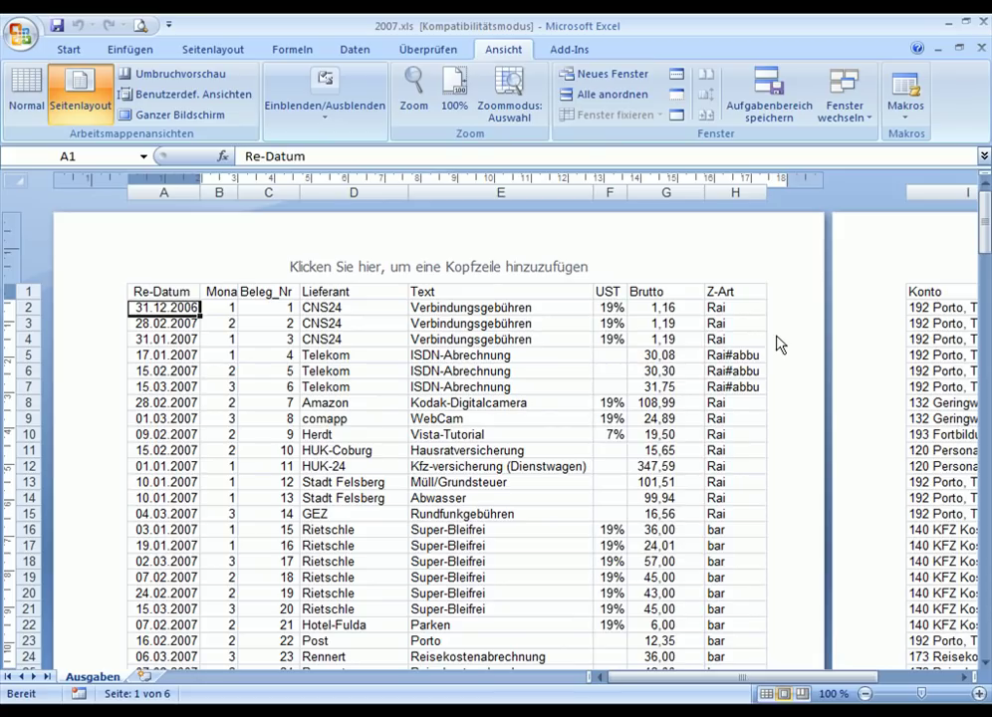
- In Excel Options, filter commands to Makros and add PERSONAL.XLSB!MeineSeitenränder to the Quick Access Toolbar
{"action": "left_click", "coordinate": [168, 25]}
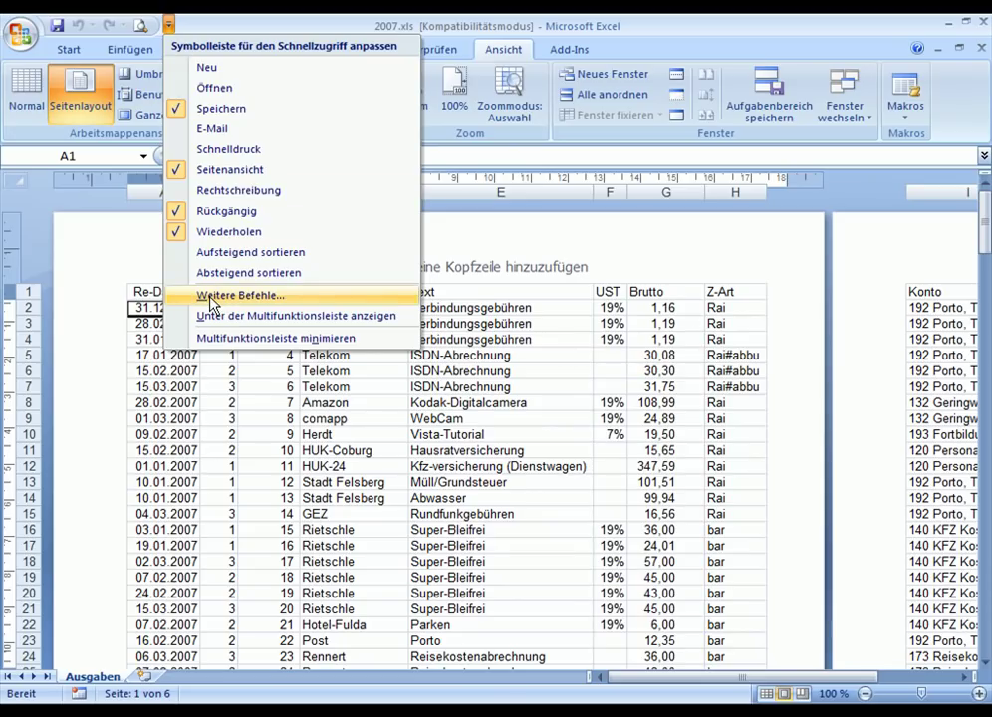
{"action": "left_click", "coordinate": [211, 304]}
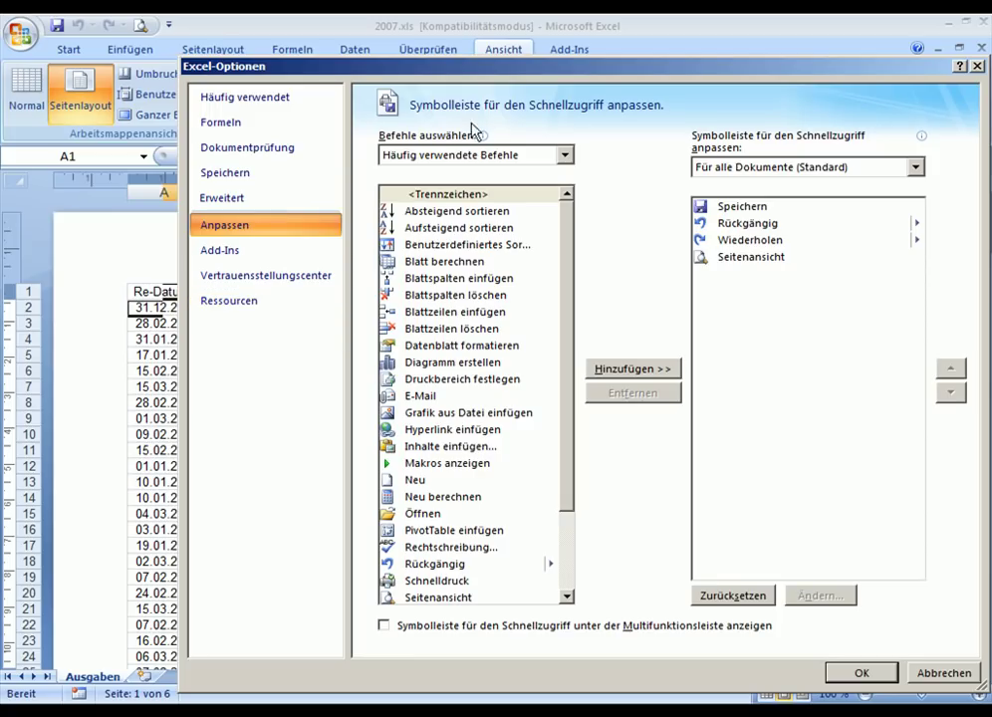
{"action": "left_click", "coordinate": [463, 160]}
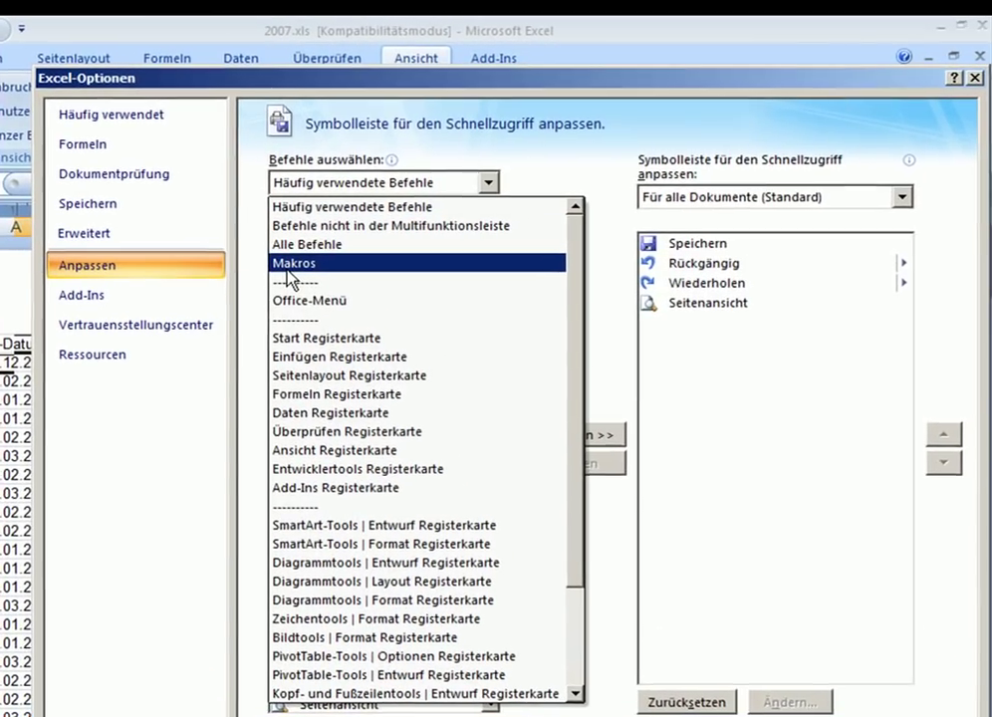
{"action": "left_click", "coordinate": [287, 267]}
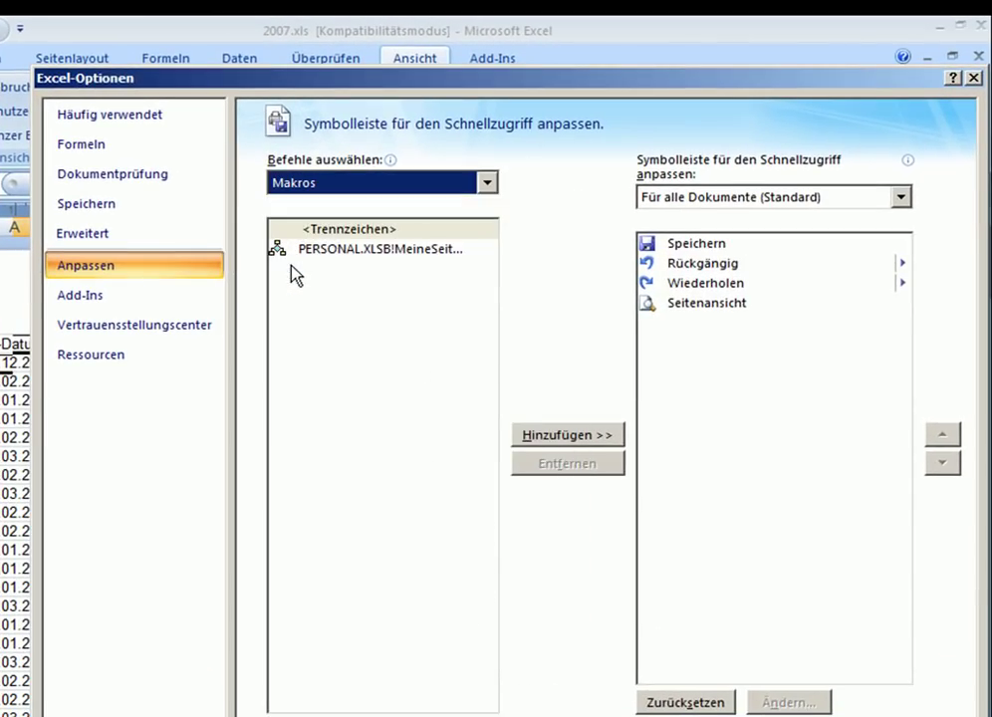
{"action": "left_click", "coordinate": [355, 250]}
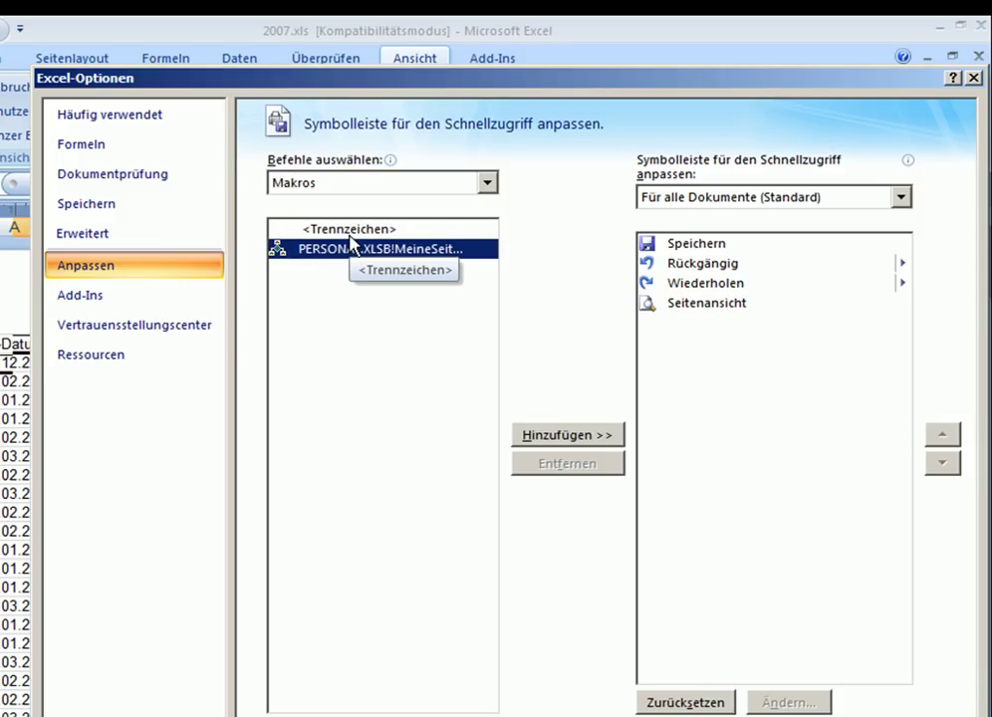
{"action": "left_click", "coordinate": [554, 439]}
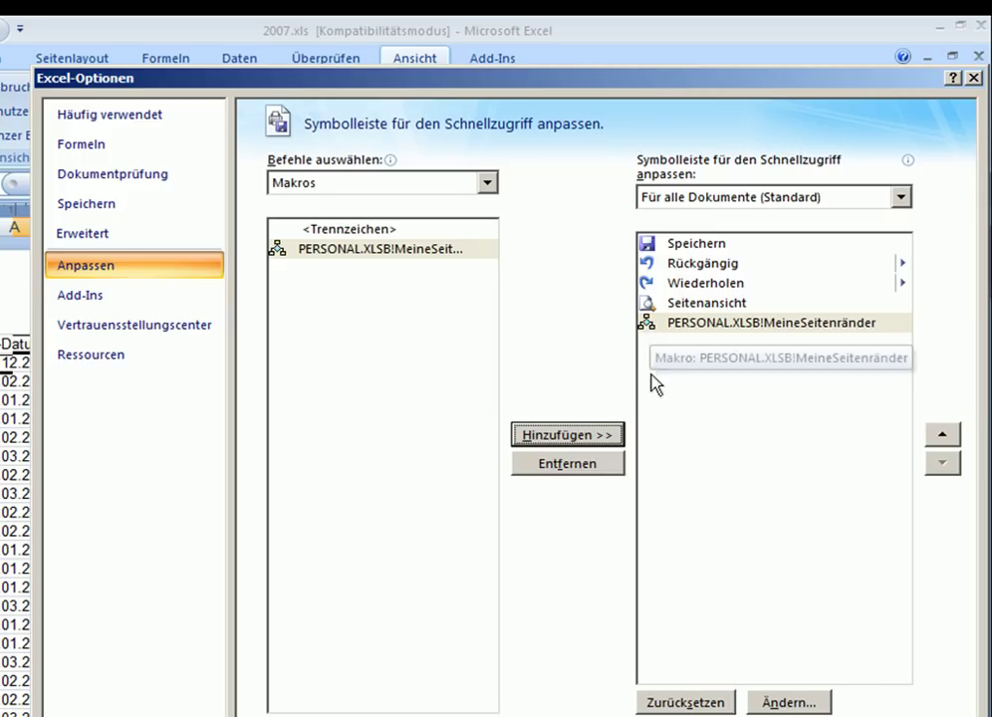
- Assign a new icon to the MeineSeitenränder toolbar entry and confirm Excel Options
{"action": "left_click", "coordinate": [789, 704]}
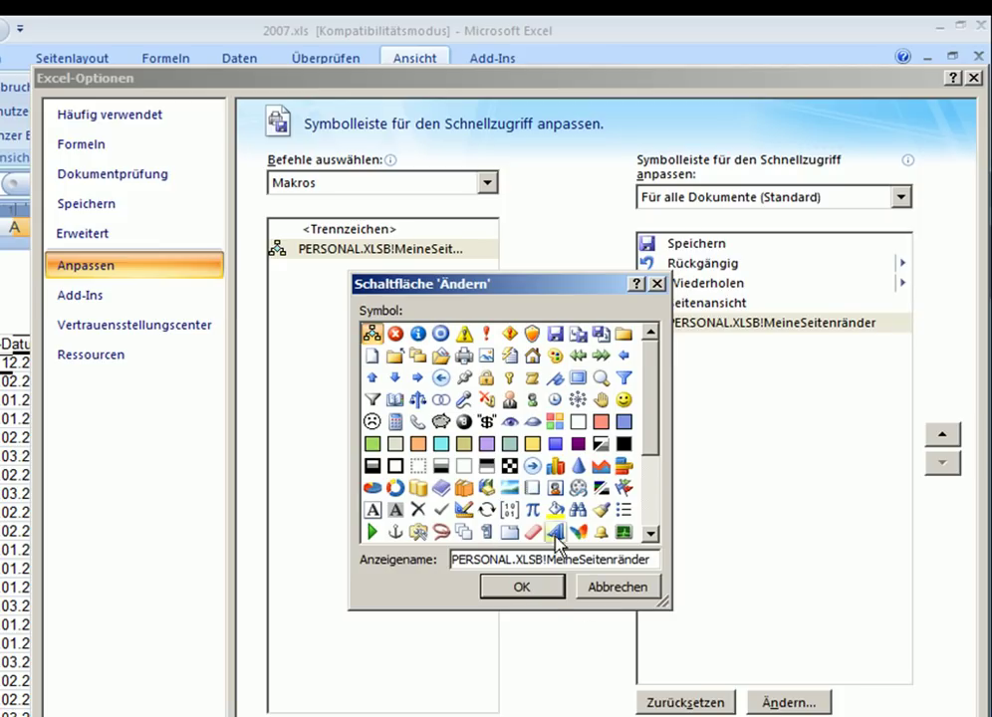
{"action": "left_click", "coordinate": [466, 535]}
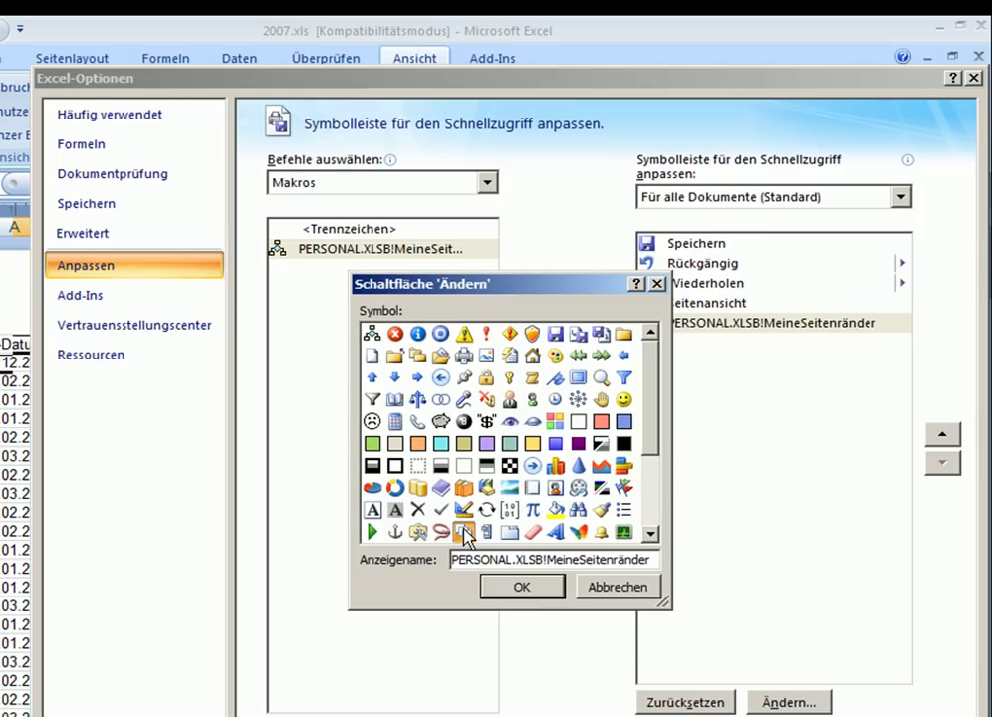
{"action": "left_click", "coordinate": [515, 589]}
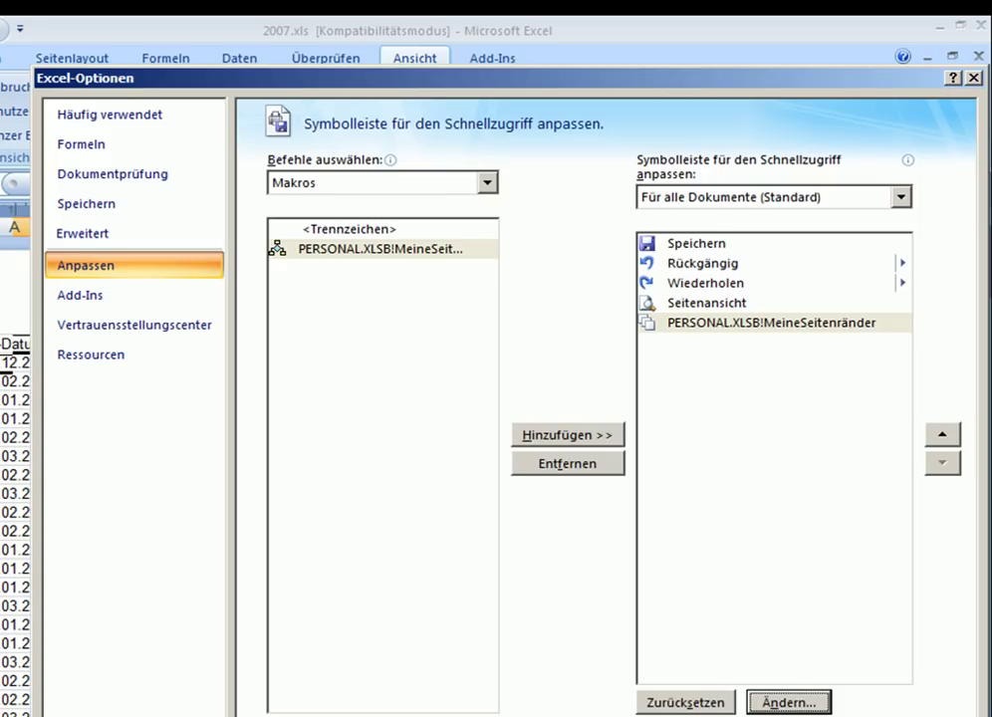
{"action": "key", "text": "Return"}
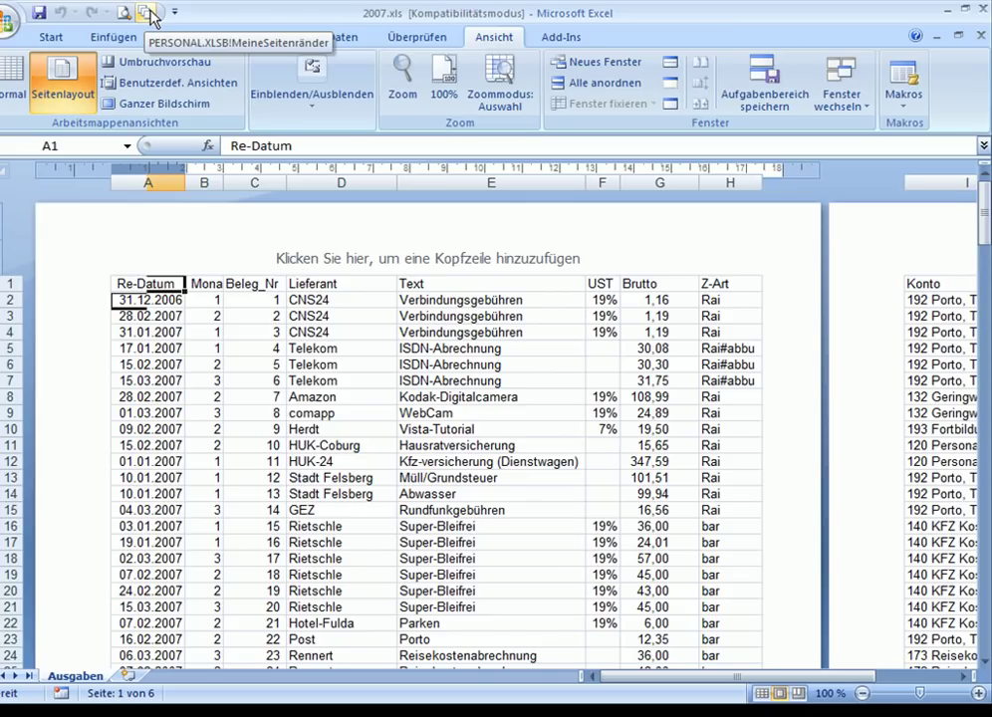
- Apply the MeineSeitenränder margins to 2007.xls via its Quick Access Toolbar button
{"action": "left_click", "coordinate": [147, 13]}
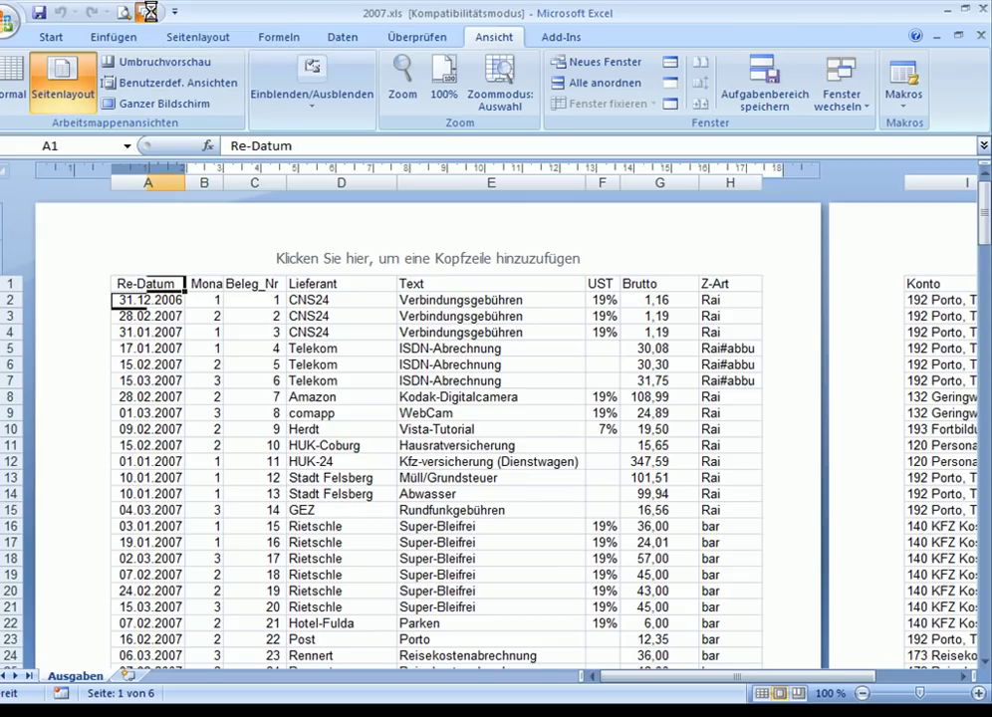